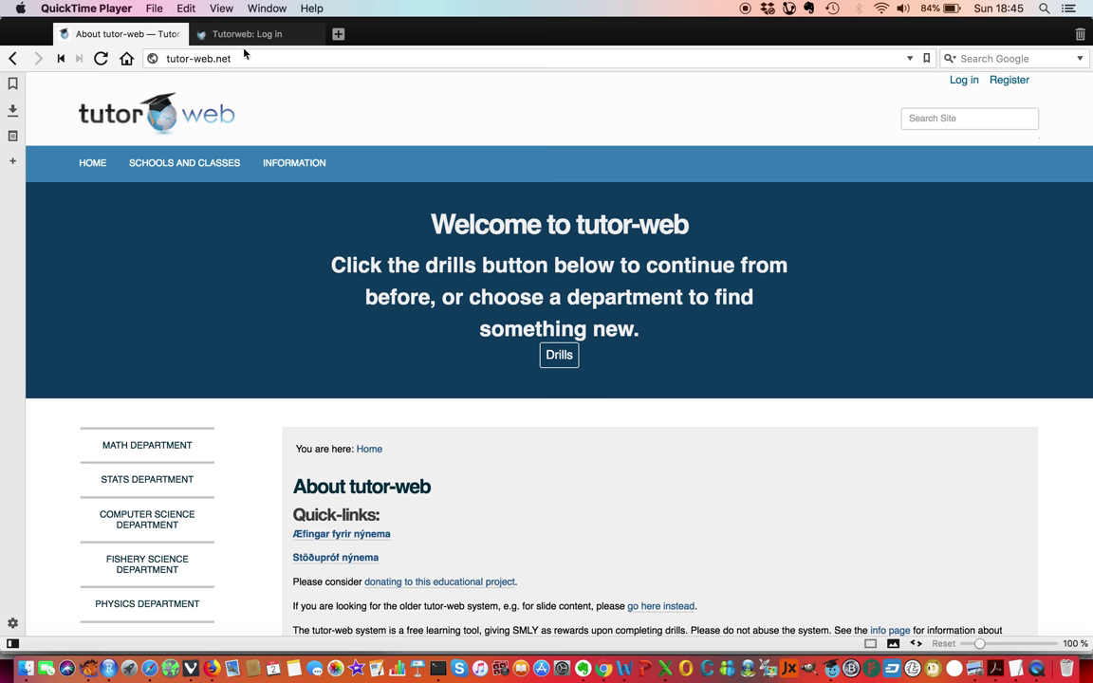
Bring the Vivaldi browser showing the tutor-web home page to the front.
left_click(221, 36)
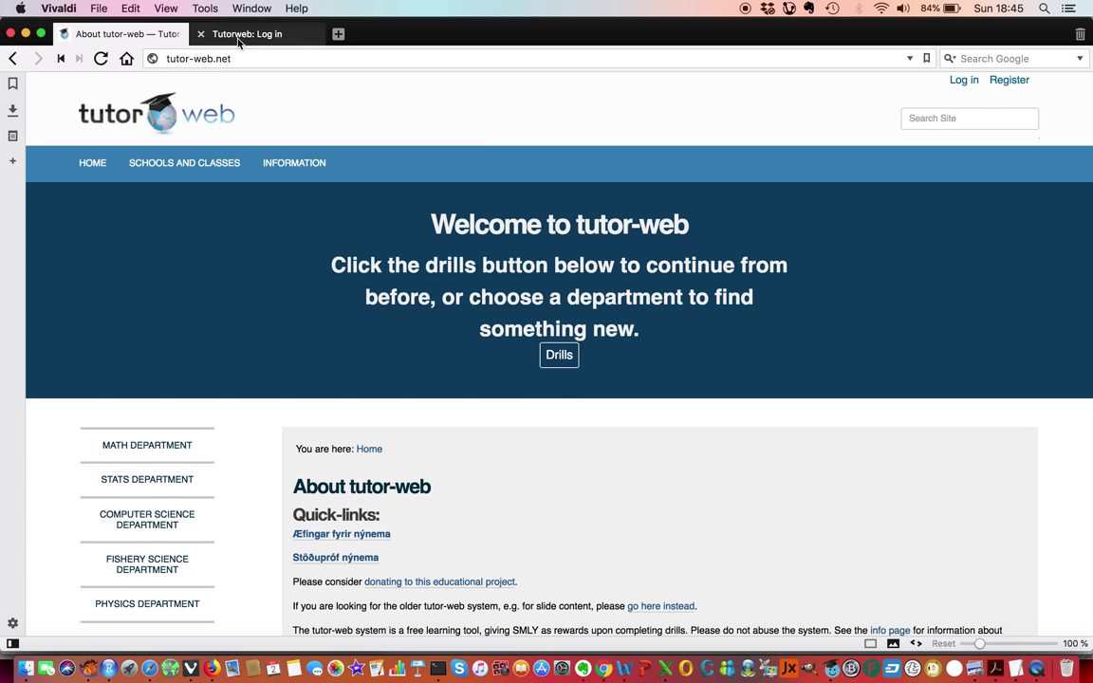
On the 'Tutorweb: Log in' tab, enter user name guest and the account password.
left_click(240, 37)
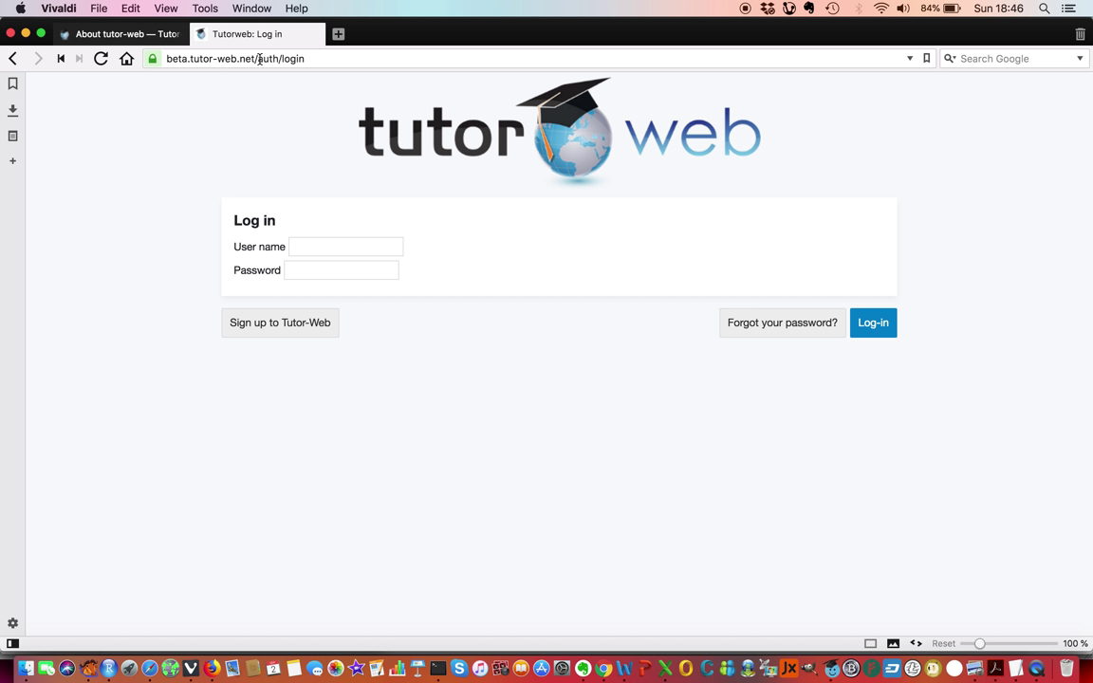
left_click(336, 245)
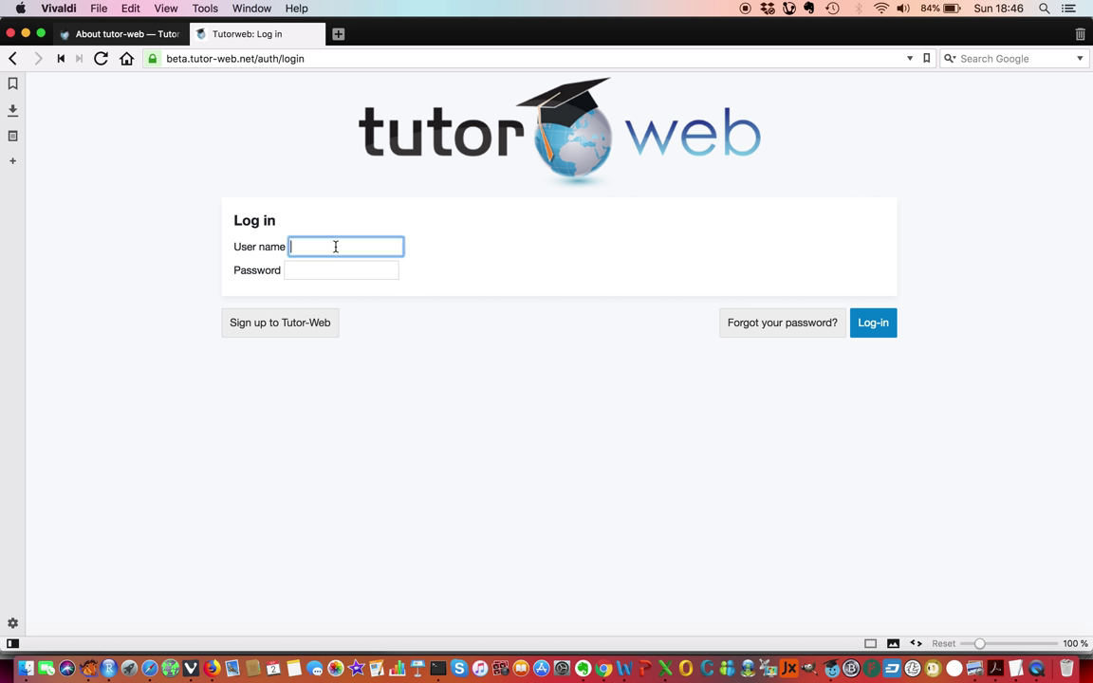
type("guest")
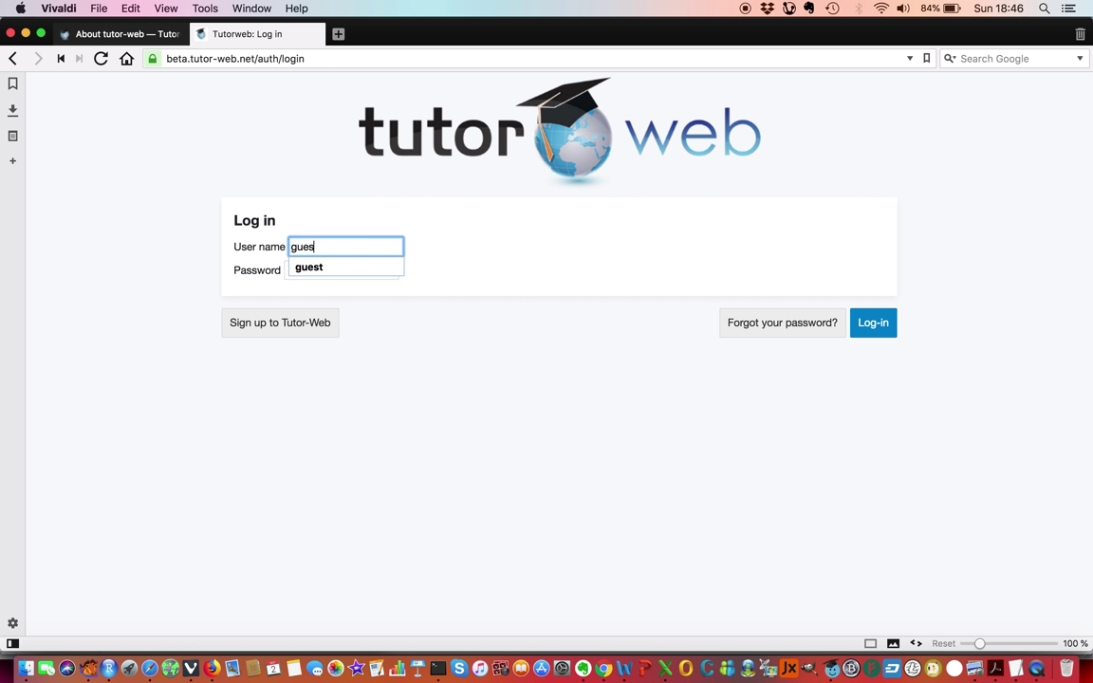
key("Tab")
type("guest")
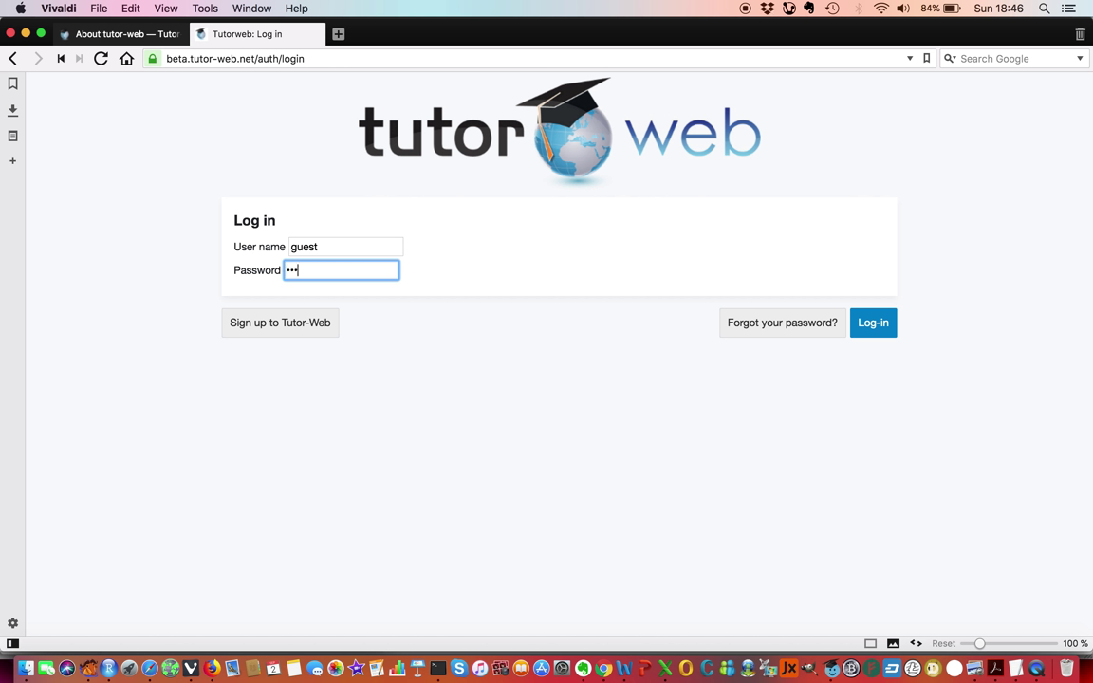
key("BackSpace")
key("BackSpace")
key("BackSpace")
key("BackSpace")
key("BackSpace")
type("guest")
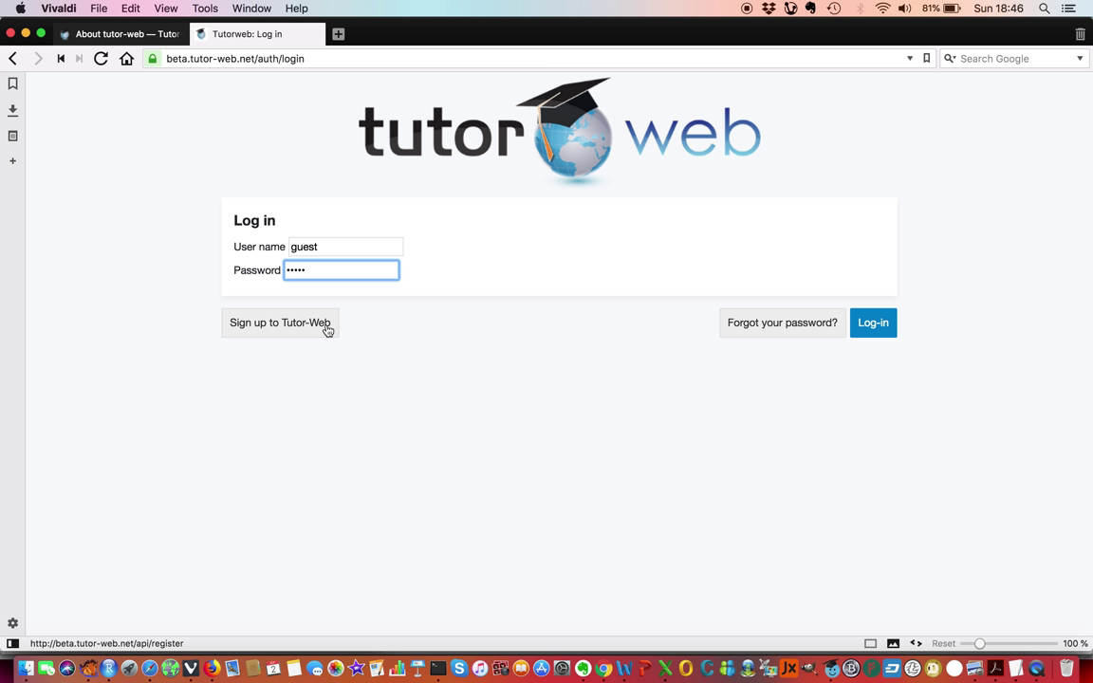
left_click(875, 327)
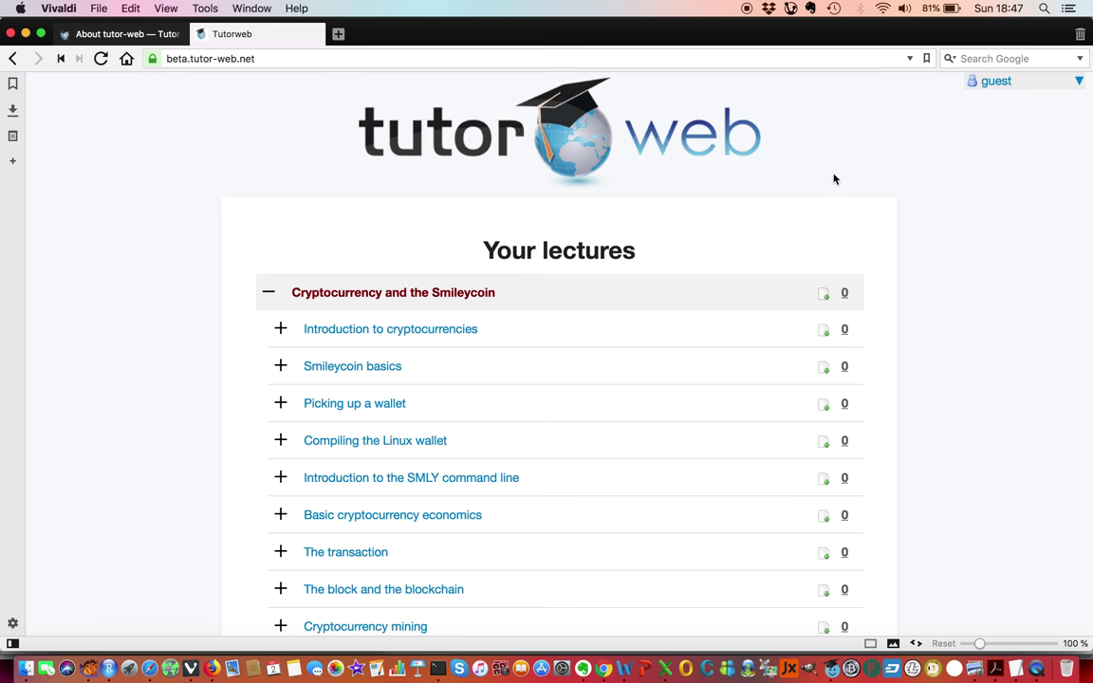
Log in and collapse, then re-expand, the Cryptocurrency and the Smileycoin course lectures.
left_click(384, 300)
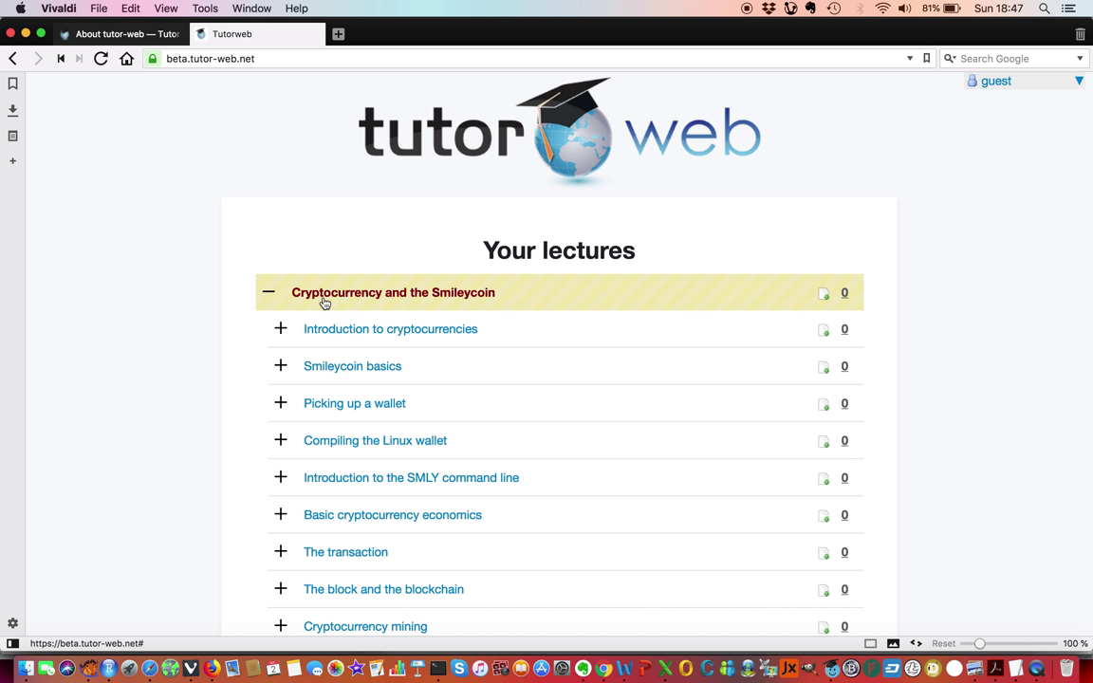
left_click(268, 295)
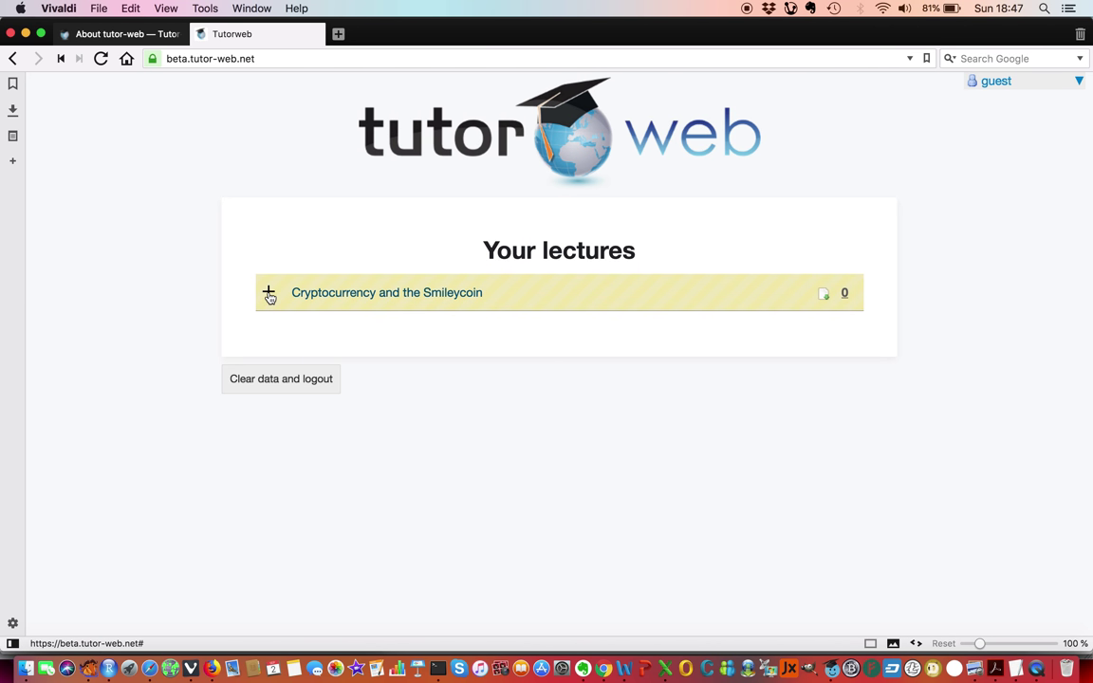
left_click(269, 295)
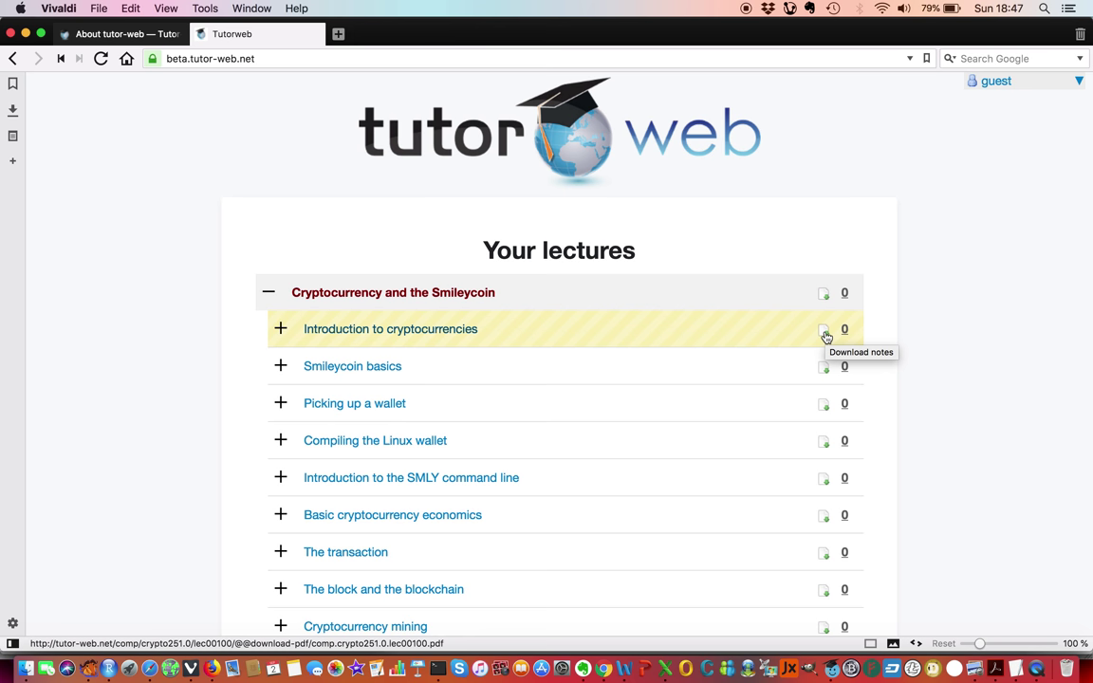
left_click(825, 332)
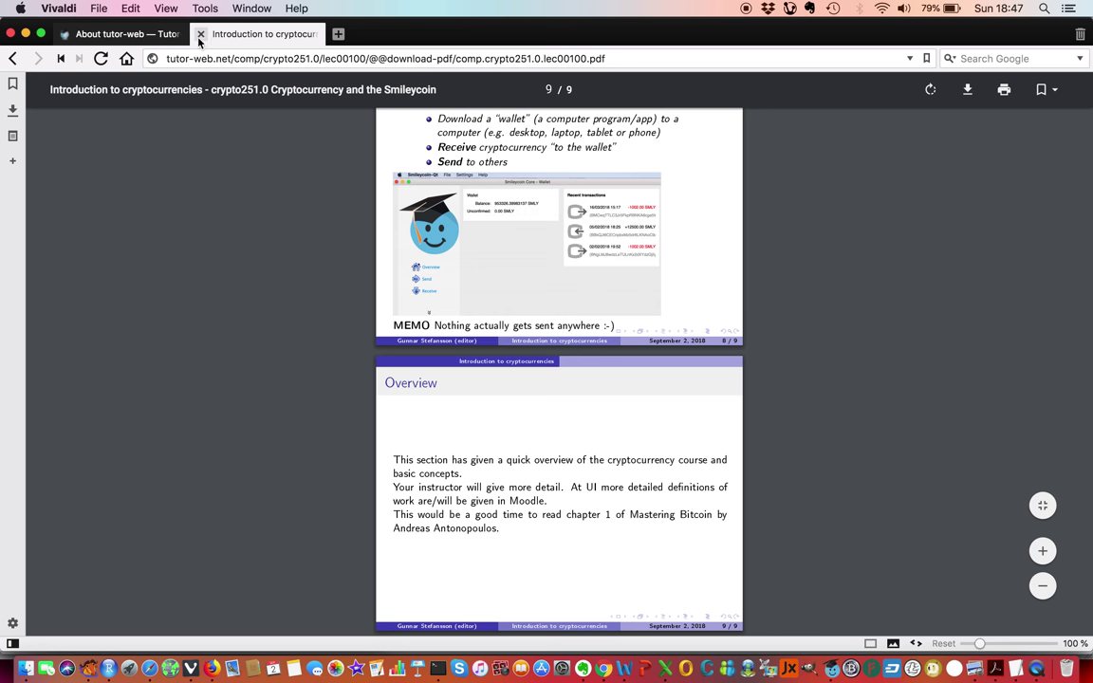
left_click(13, 59)
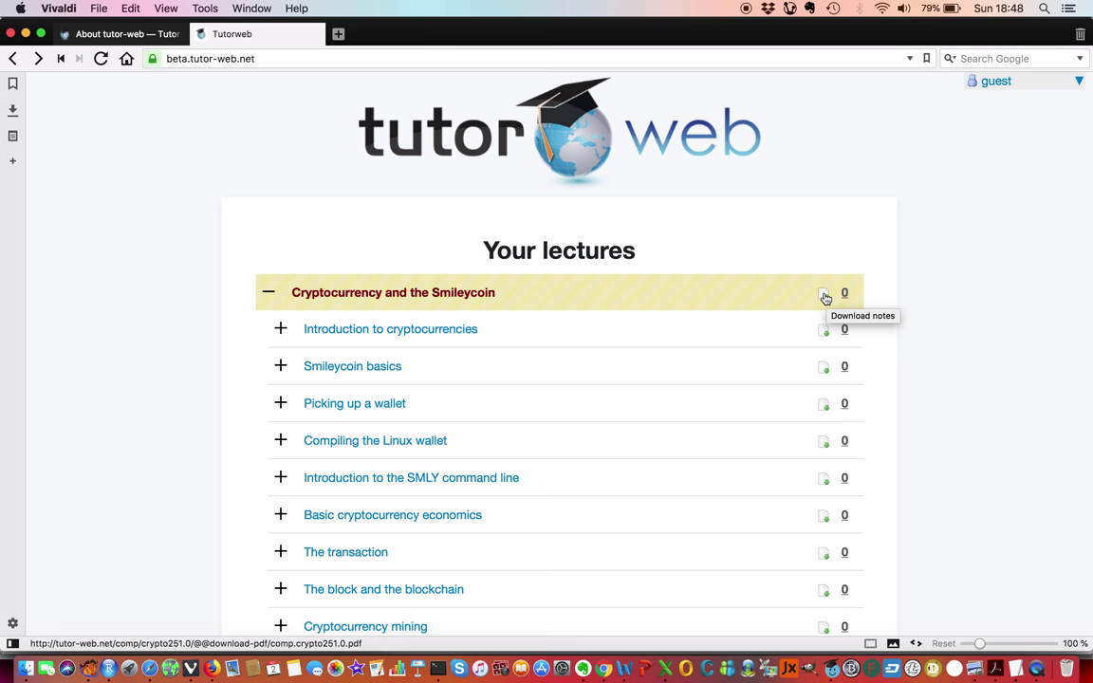
Read the whole-course notes PDF comp.crypto251.0.pdf through page 5, then return to the lecture list.
left_click(824, 294)
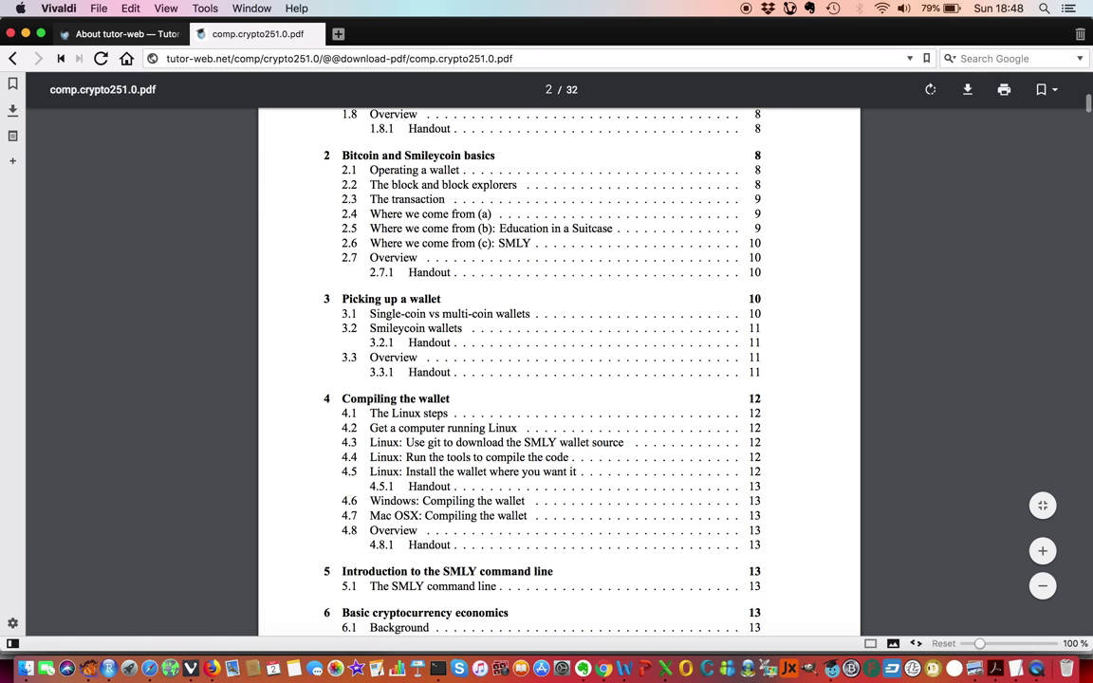
scroll(559, 370, "down", 6)
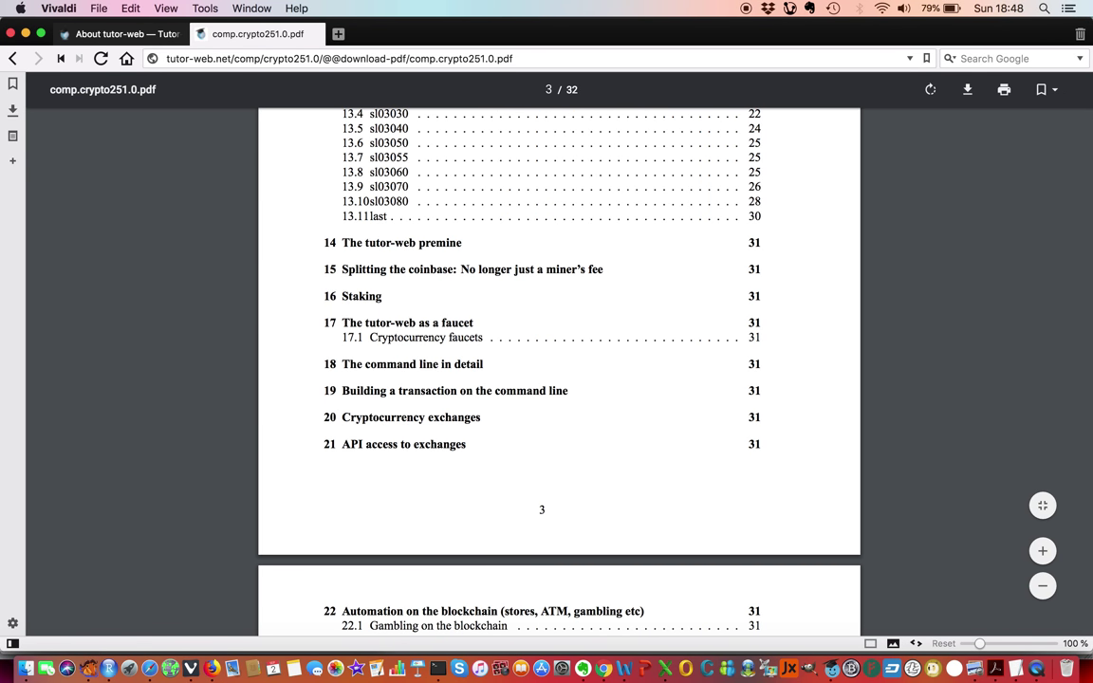
scroll(559, 370, "up", 20)
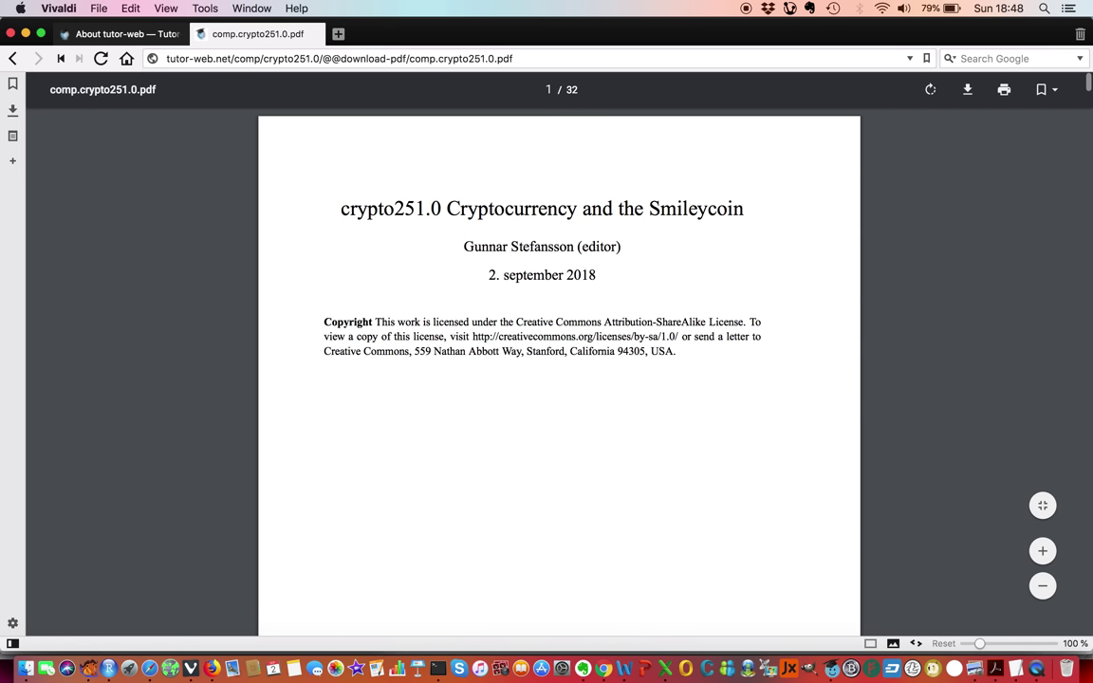
scroll(559, 371, "down", 15)
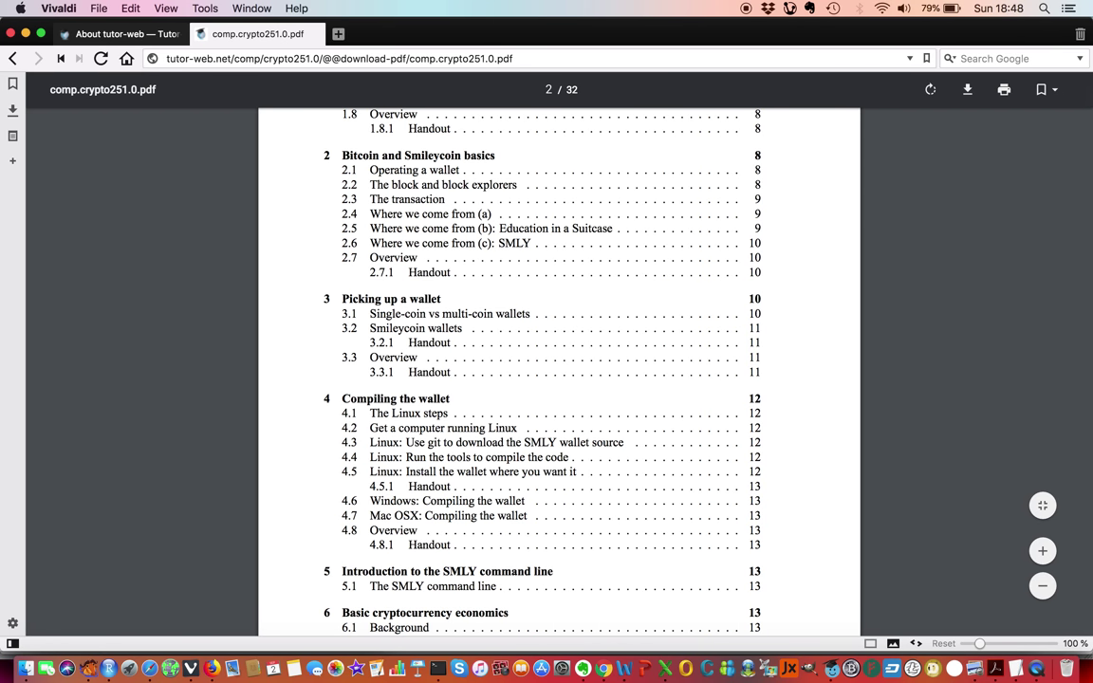
scroll(559, 371, "down", 10)
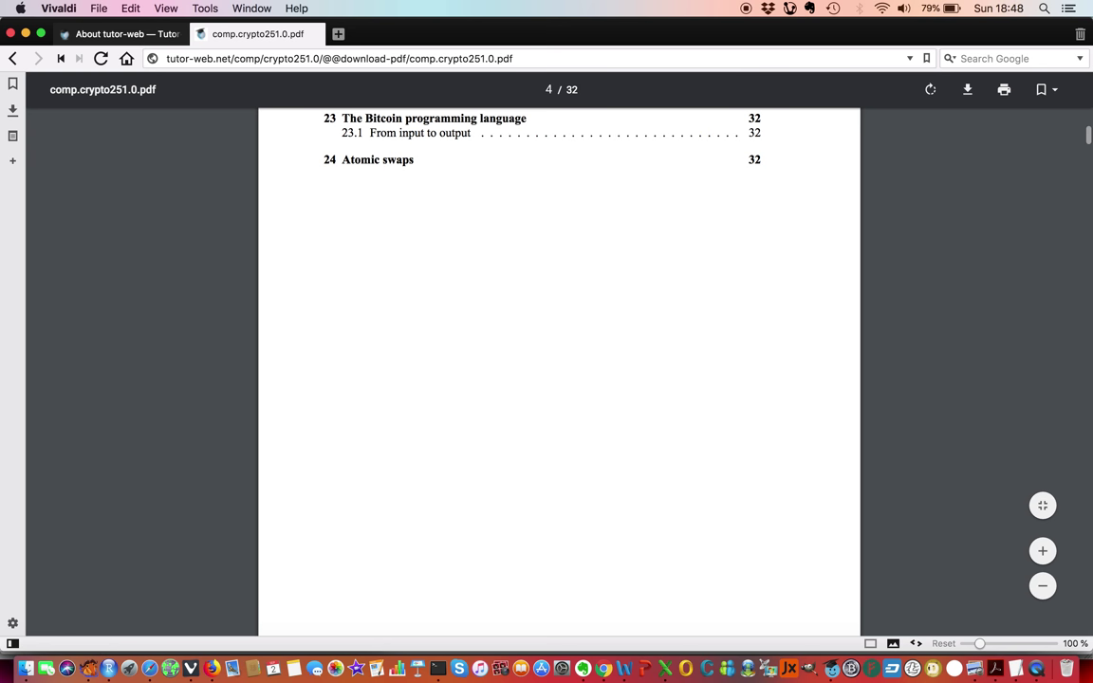
scroll(559, 370, "down", 6)
scroll(559, 370, "down", 2)
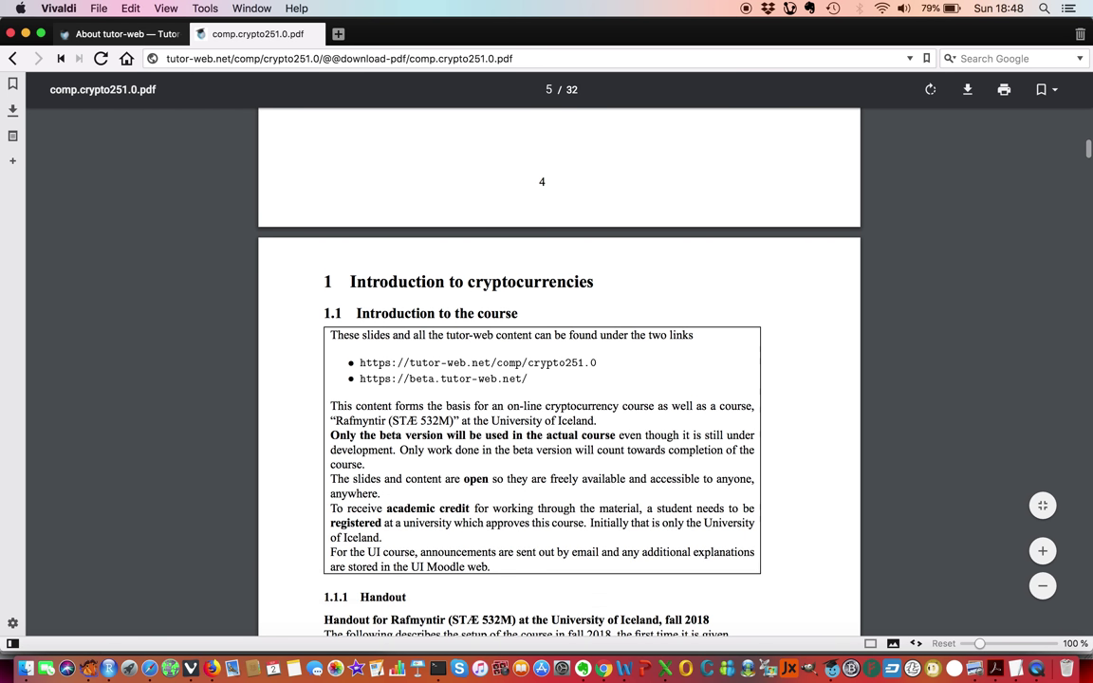
scroll(591, 354, "down", 1)
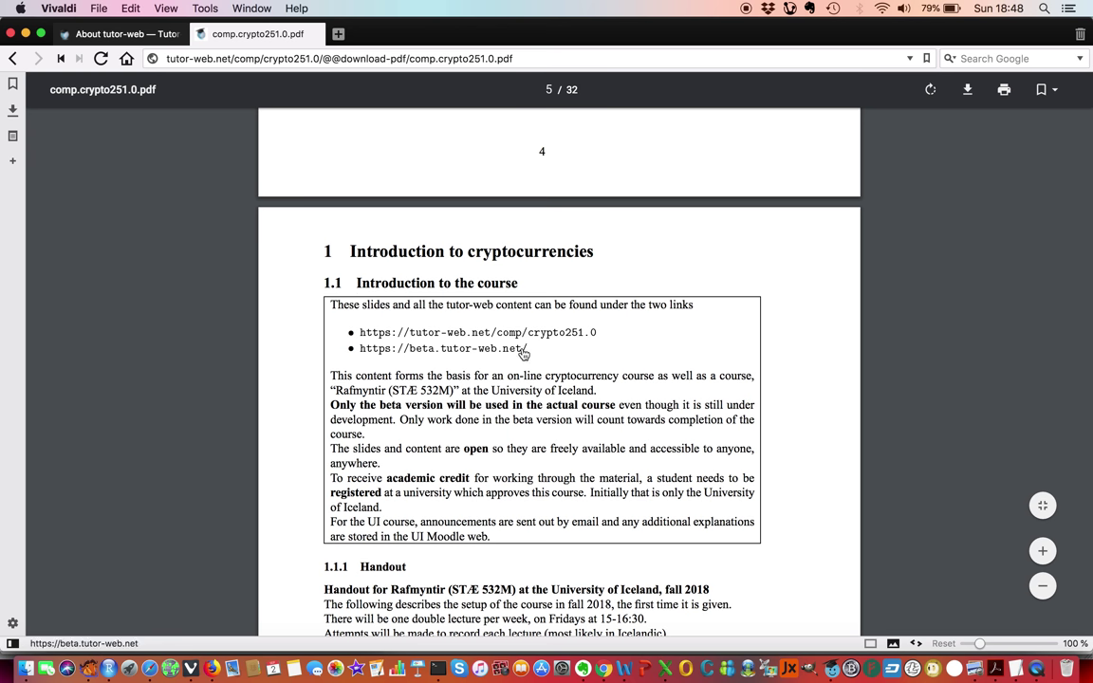
scroll(522, 353, "down", 5)
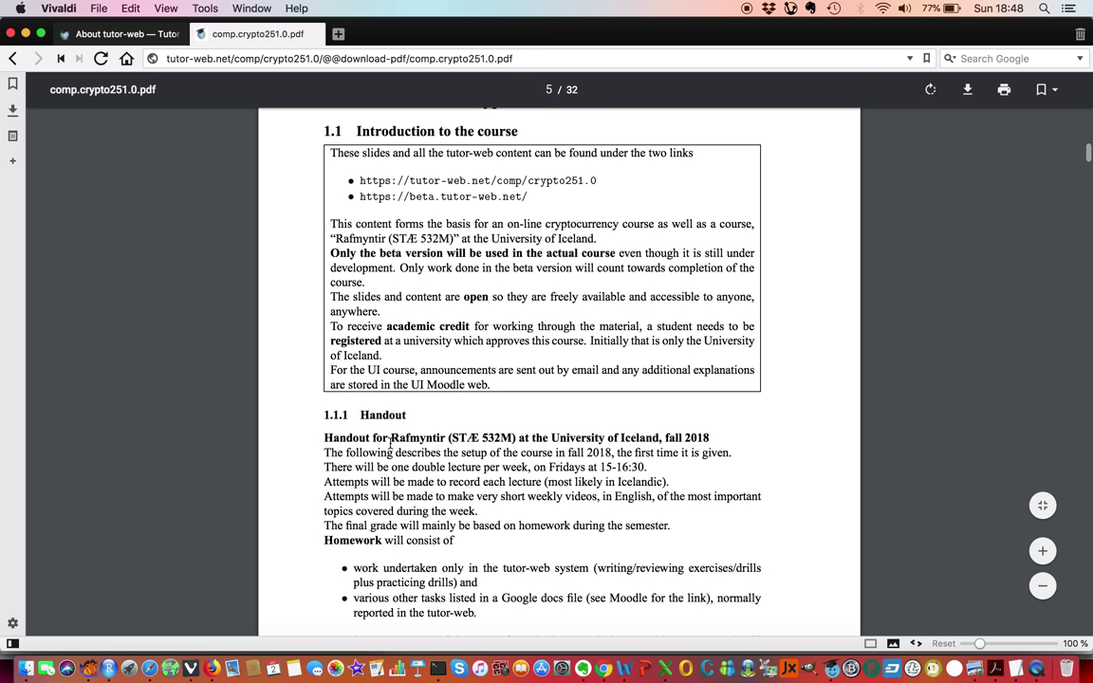
scroll(400, 436, "down", 3)
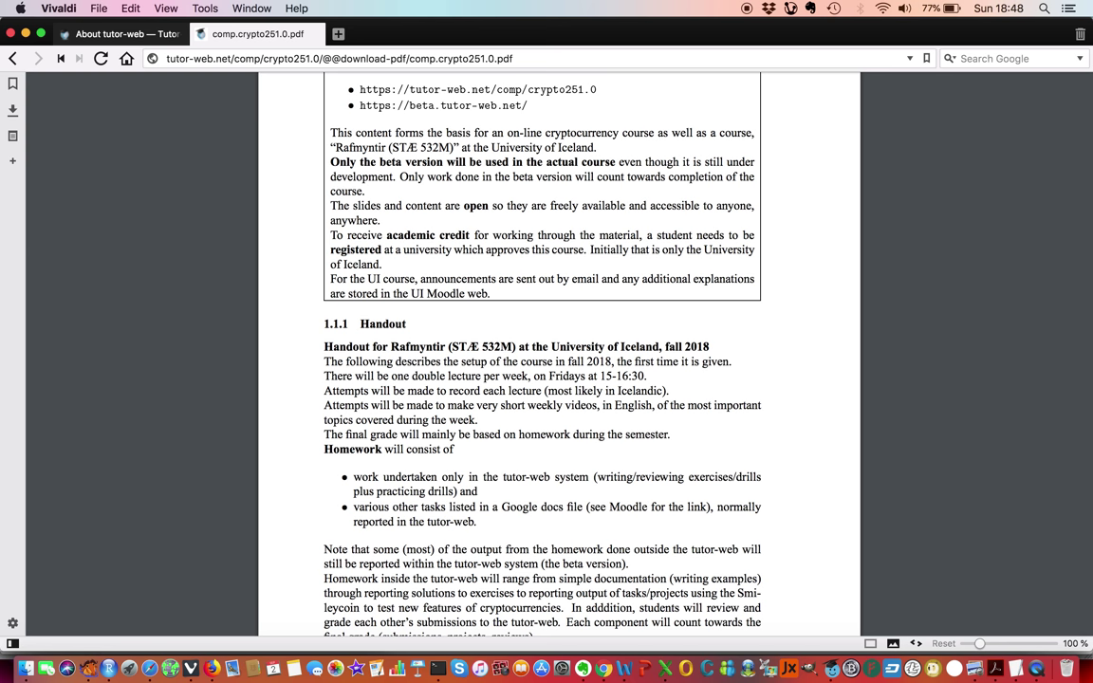
scroll(559, 351, "down", 5)
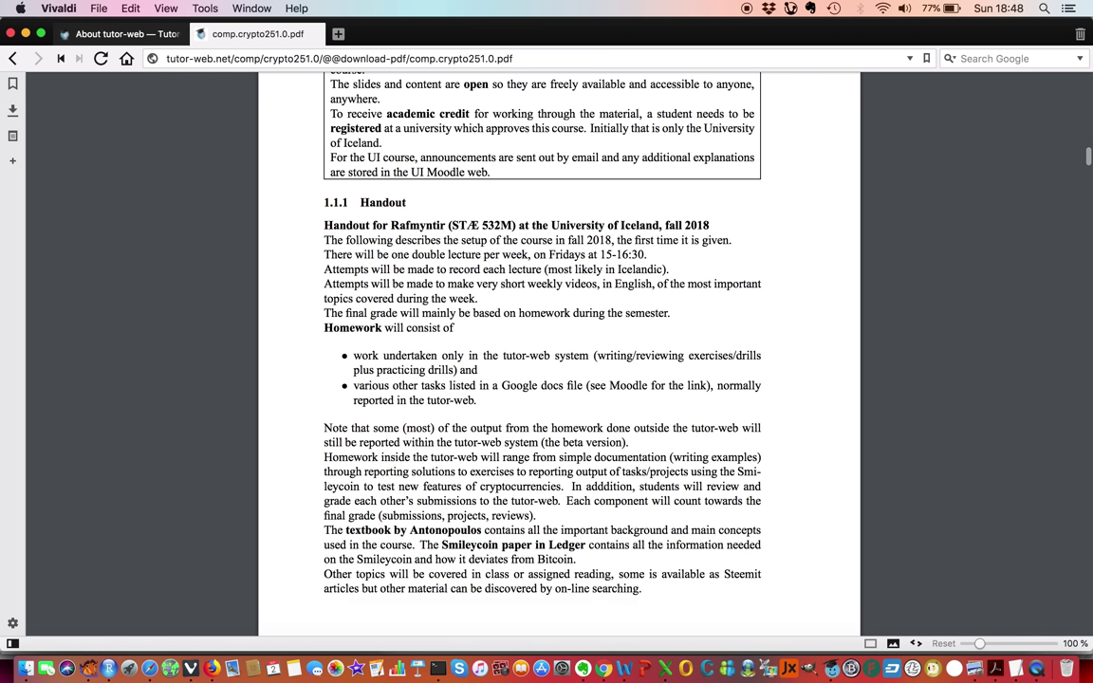
scroll(559, 351, "down", 2)
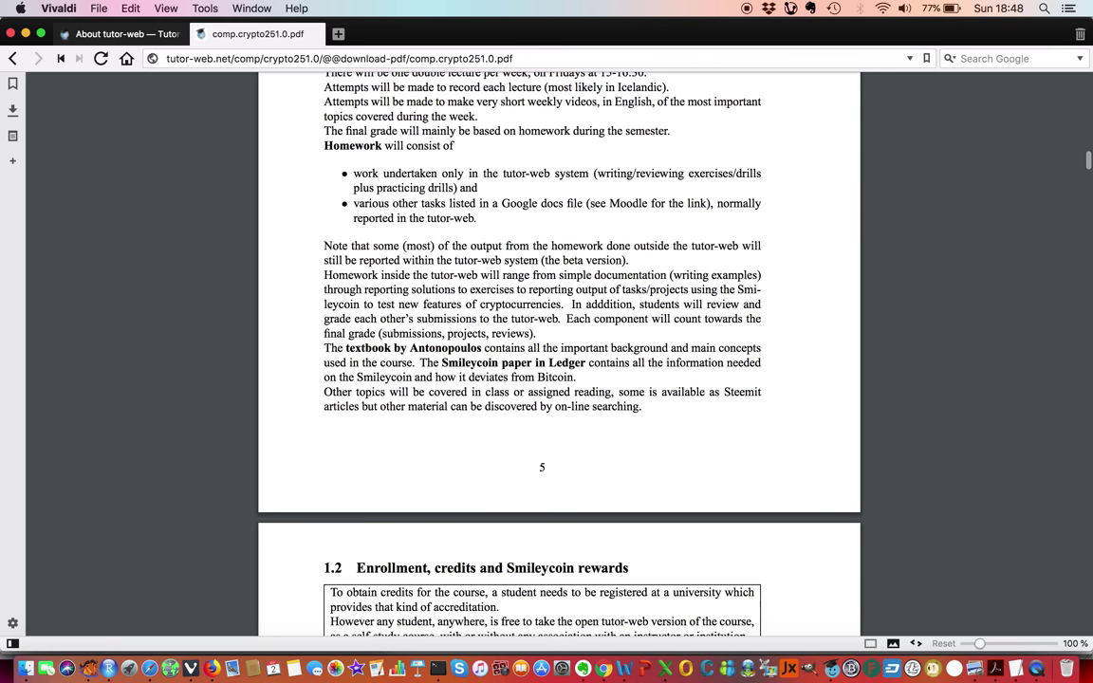
scroll(558, 352, "down", 2)
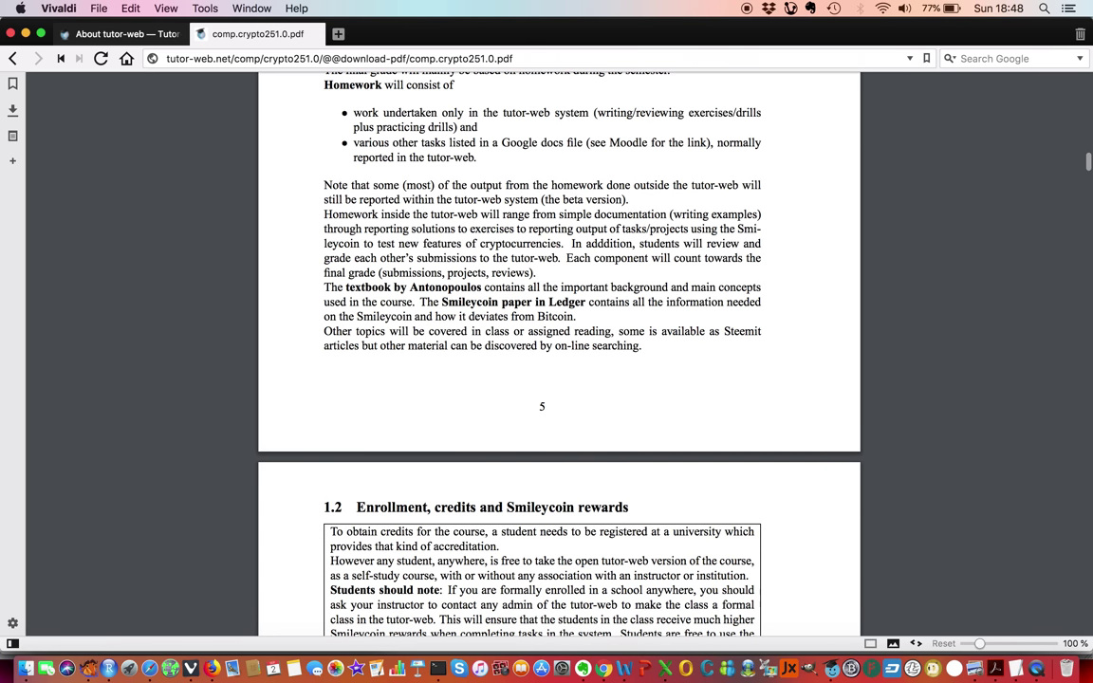
left_click(13, 59)
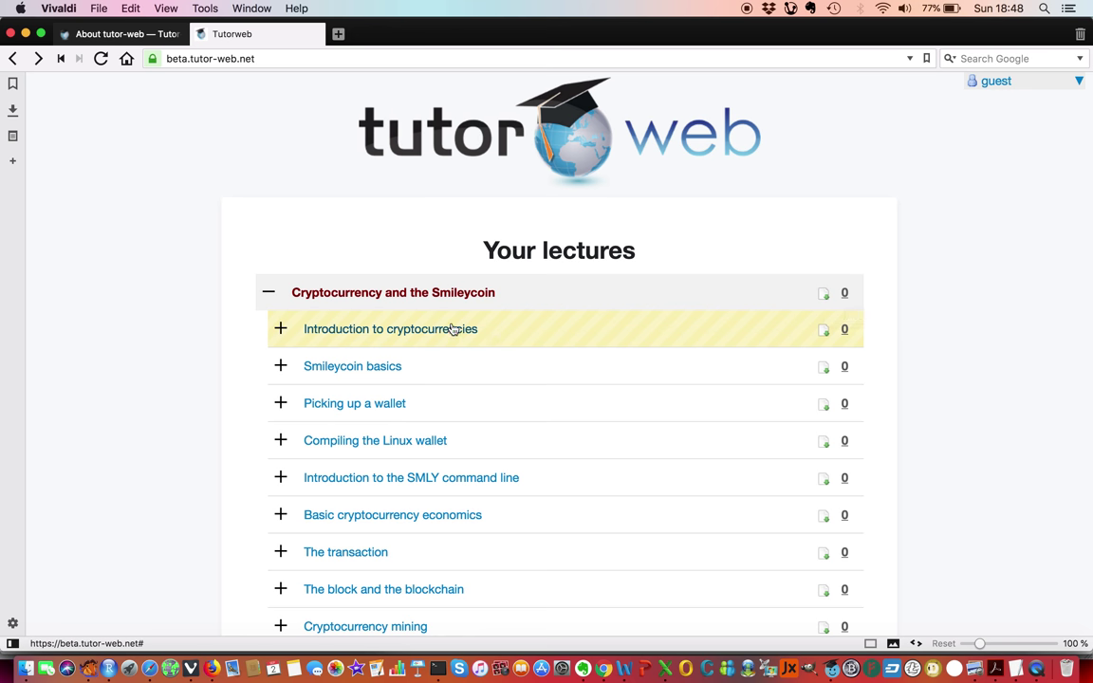
Under Introduction to cryptocurrencies, start new material in the Write and review Examples stage.
left_click(320, 331)
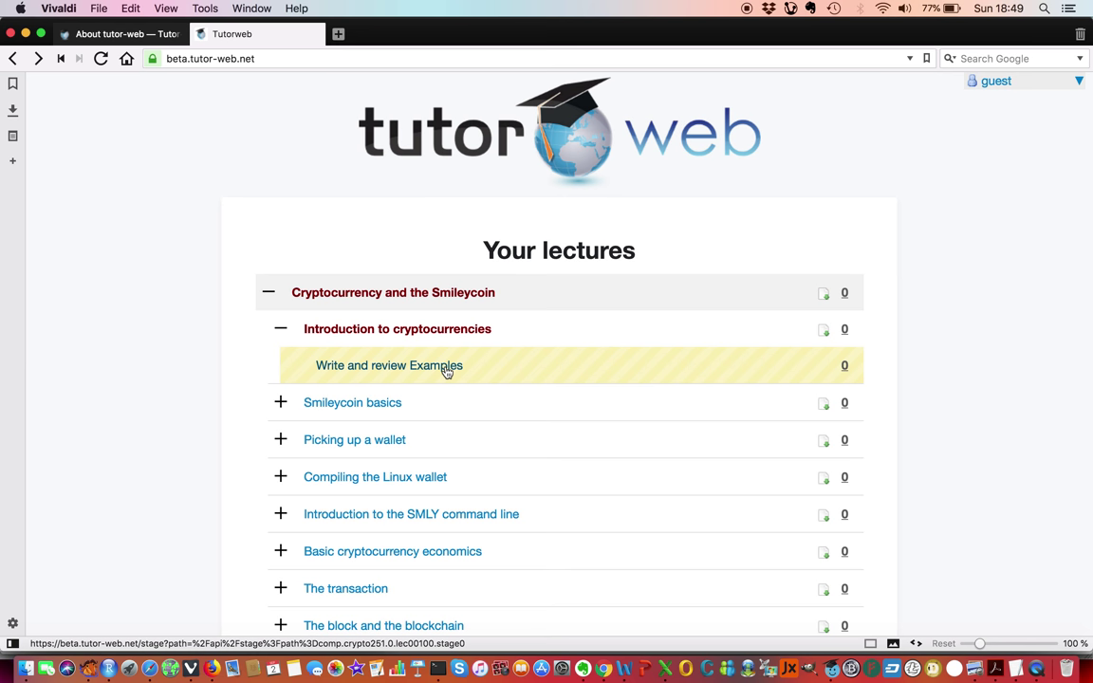
left_click(446, 371)
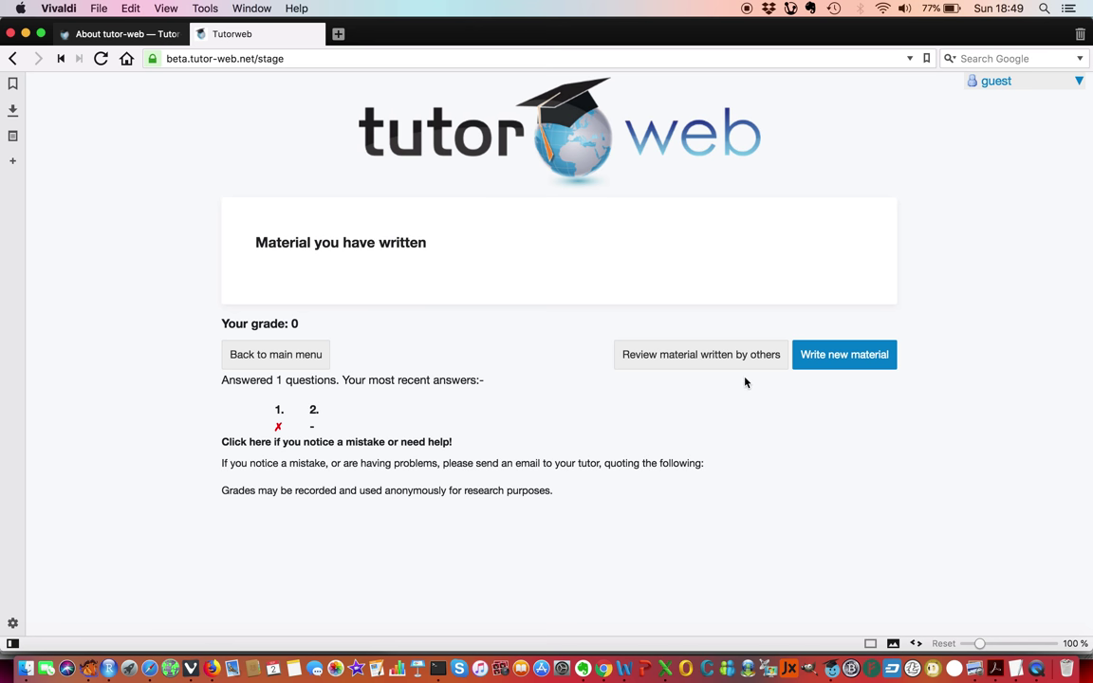
left_click(826, 366)
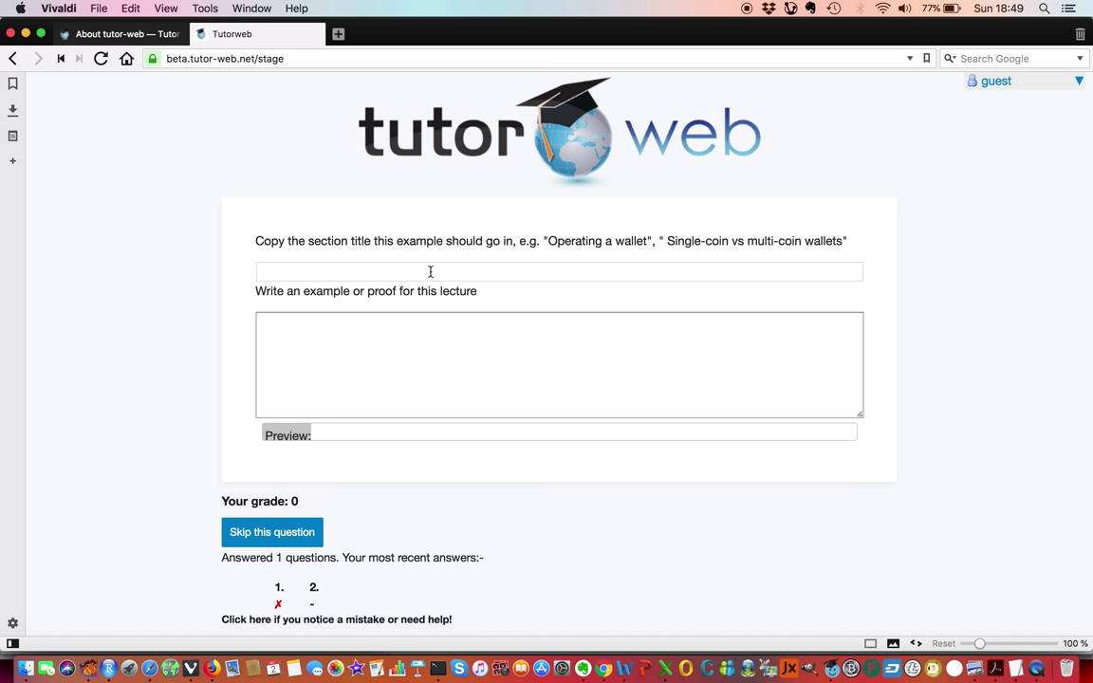
Type 'Examples should be written in reStructured text.' into the example area.
left_click(359, 329)
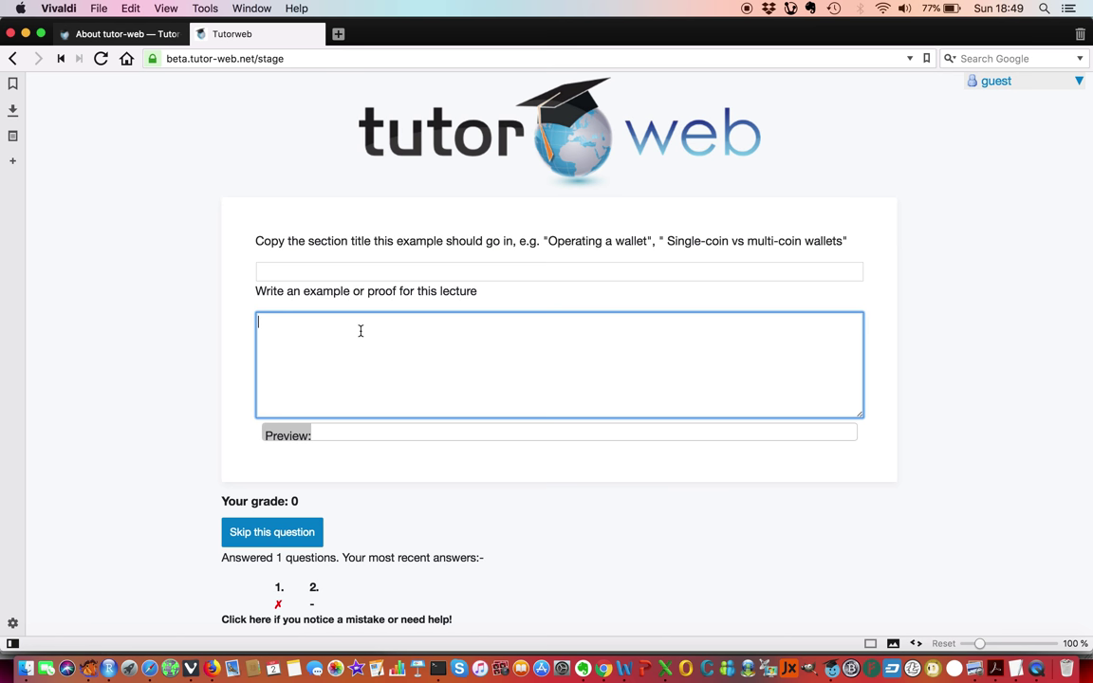
left_click(357, 273)
left_click(357, 329)
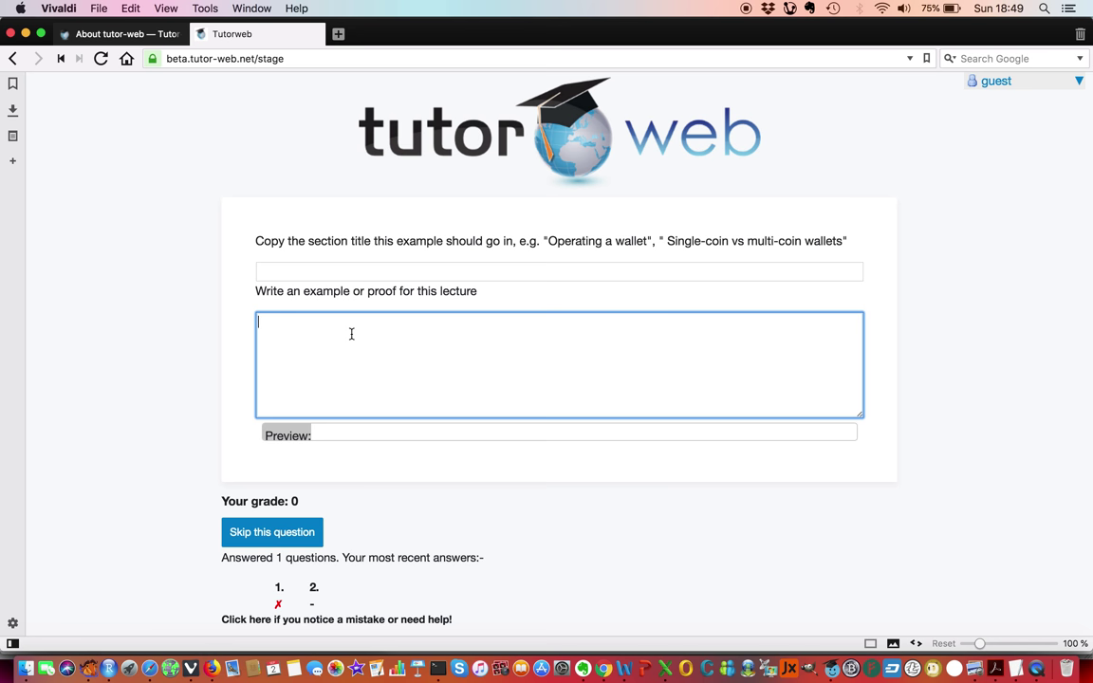
type("Exampl")
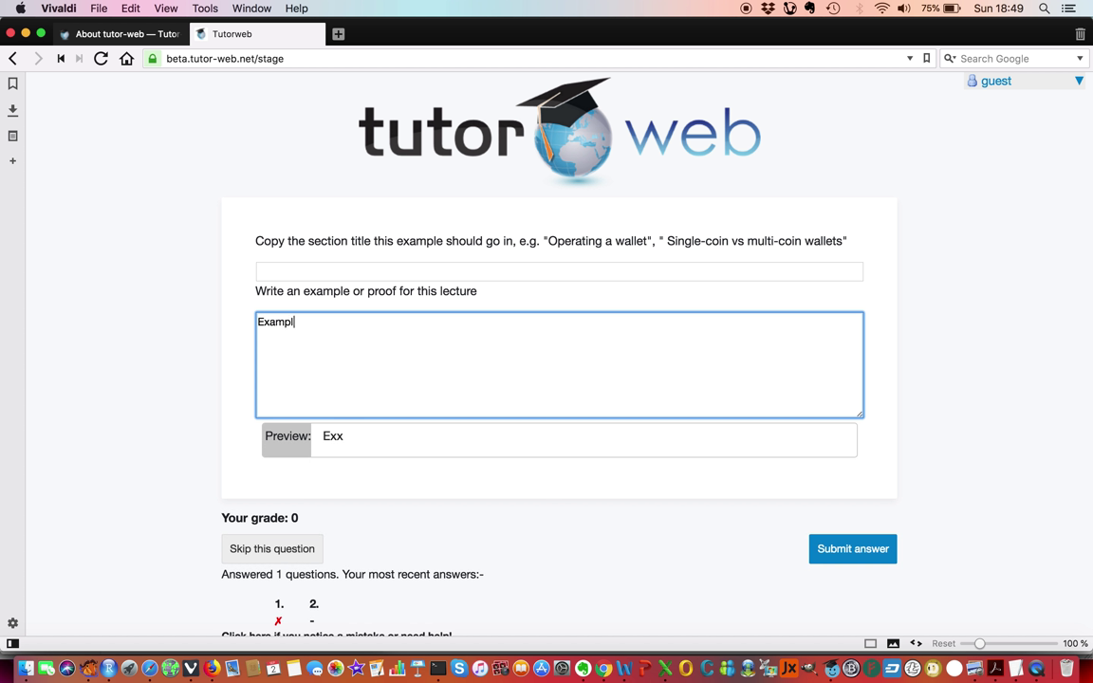
type("es should be written in reSt")
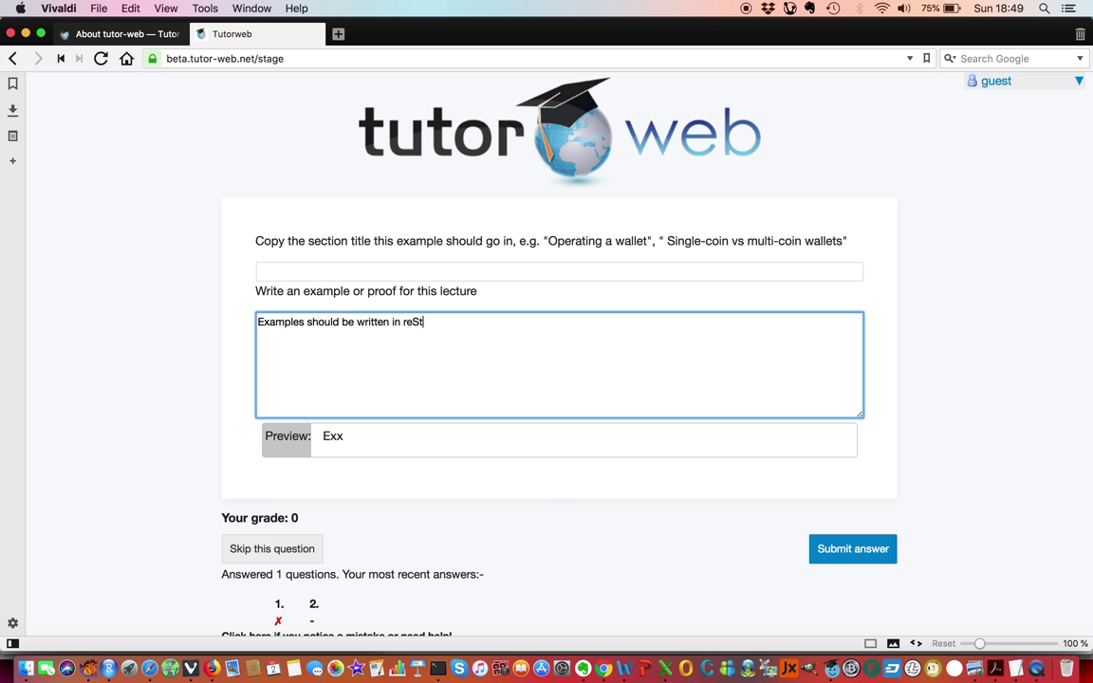
type("ructu")
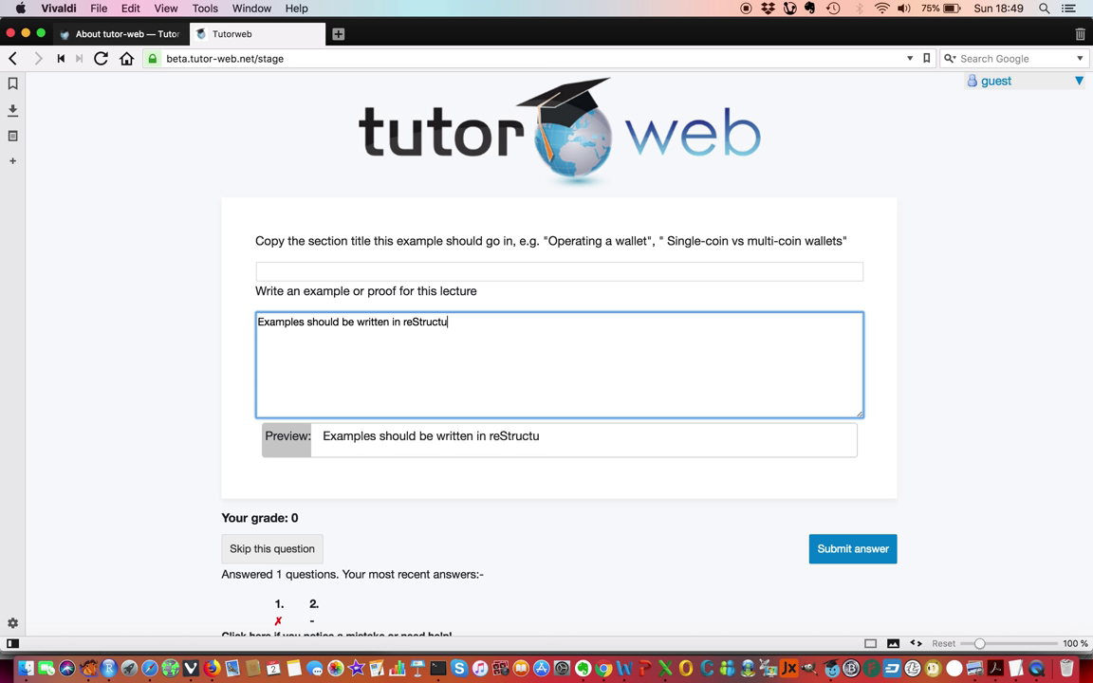
type("red text.")
left_click_drag(403, 322, 473, 323)
left_click(448, 348)
Add a new line reading '* bullet point 1' below the sentence.
key("Return")
type("* bullt")
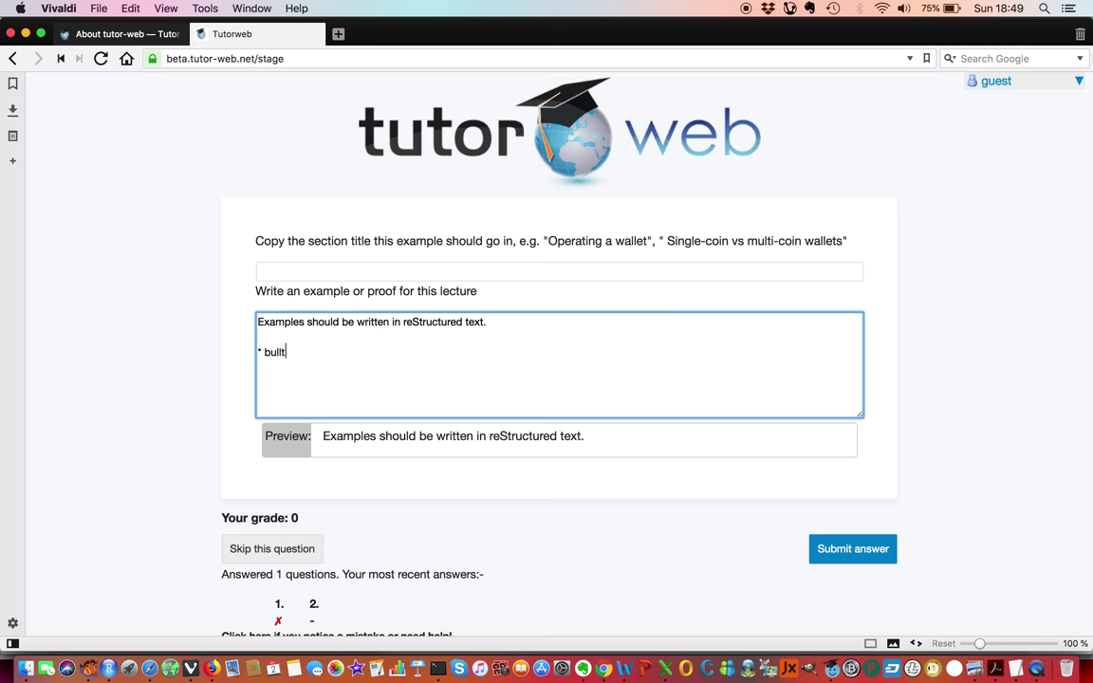
key("BackSpace")
type("et pint")
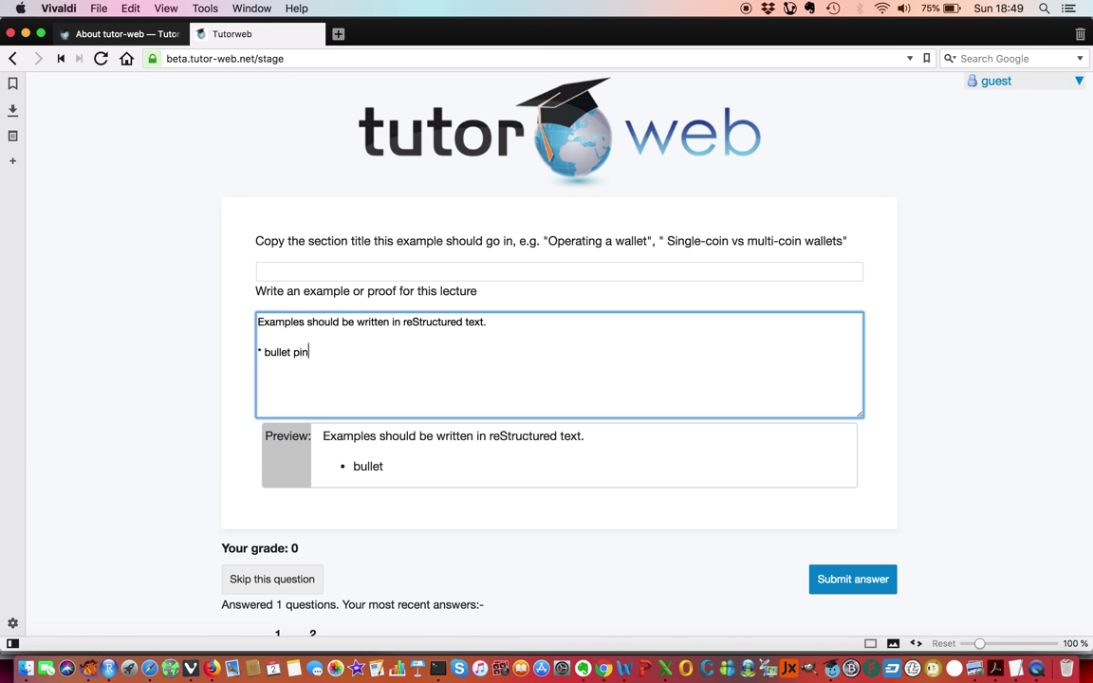
key("BackSpace")
key("BackSpace")
key("BackSpace")
type("ouin")
key("BackSpace")
key("BackSpace")
key("BackSpace")
type("ints")
key("BackSpace")
type("1")
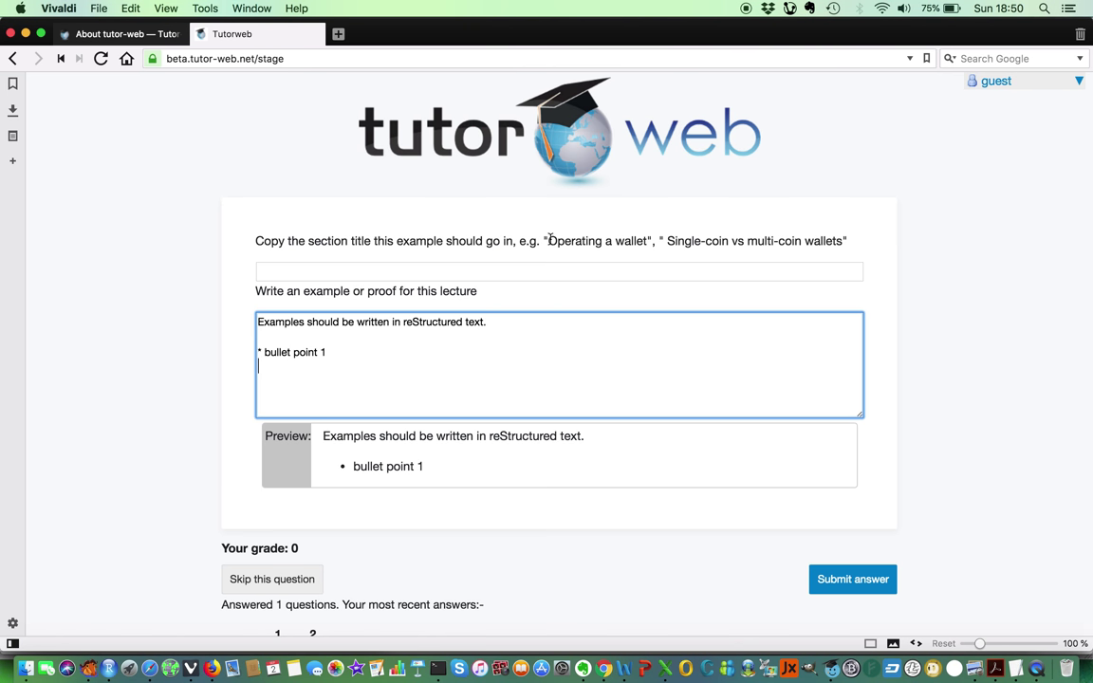
Dismiss the calendar notification and go back to the Your lectures list.
left_click(443, 271)
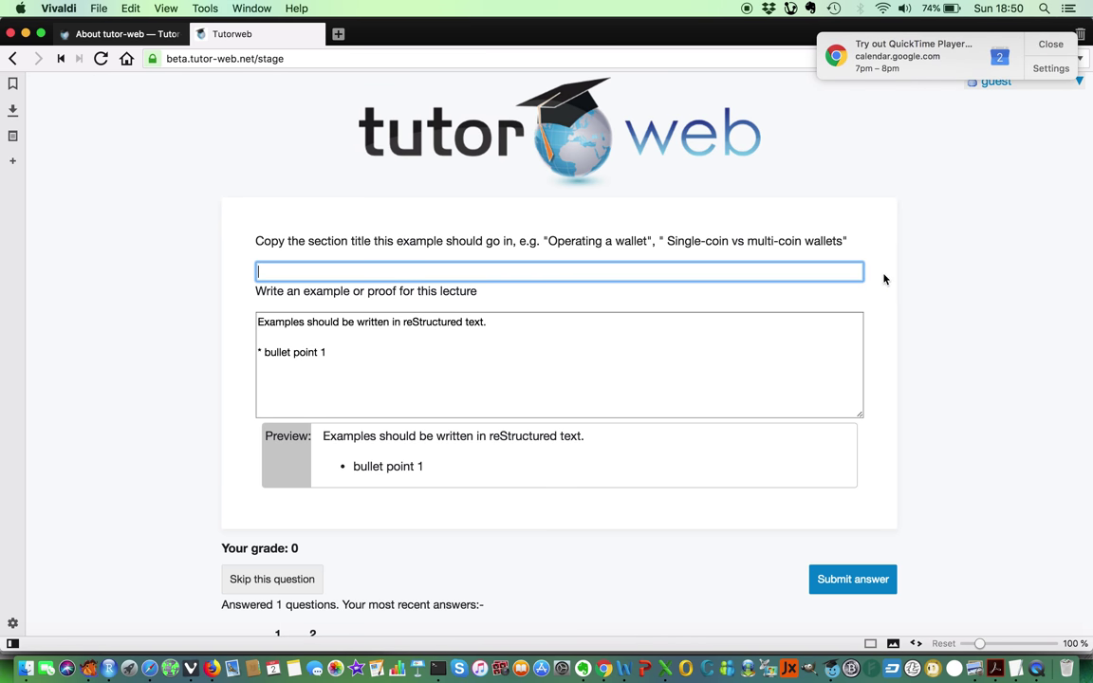
left_click(1050, 43)
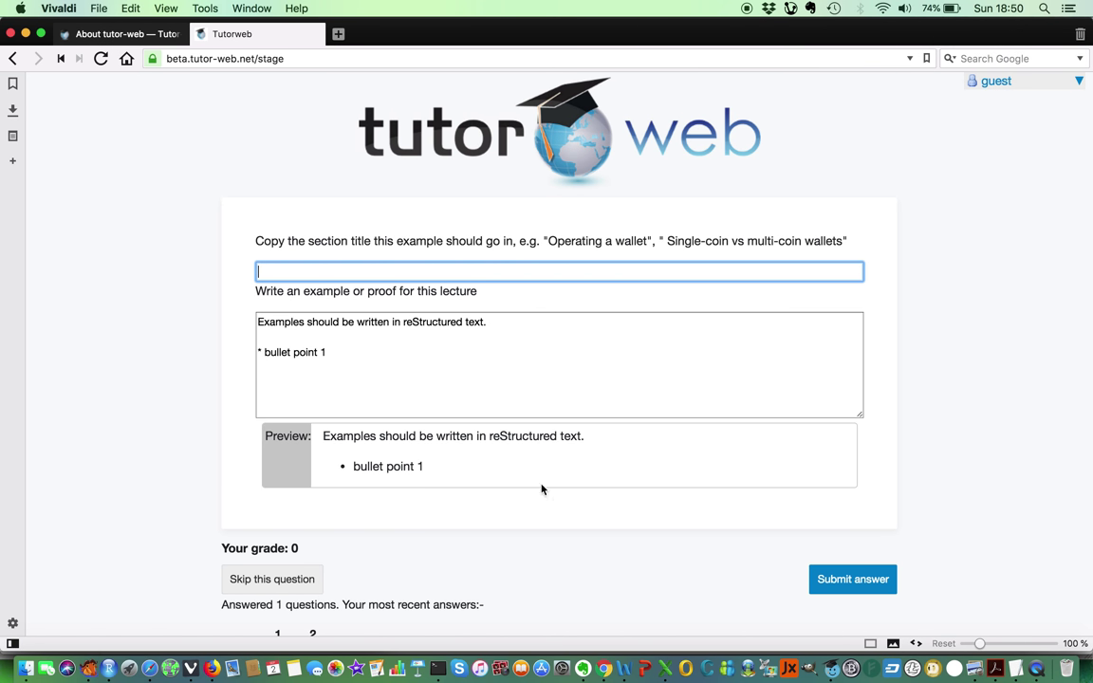
scroll(537, 496, "down", 3)
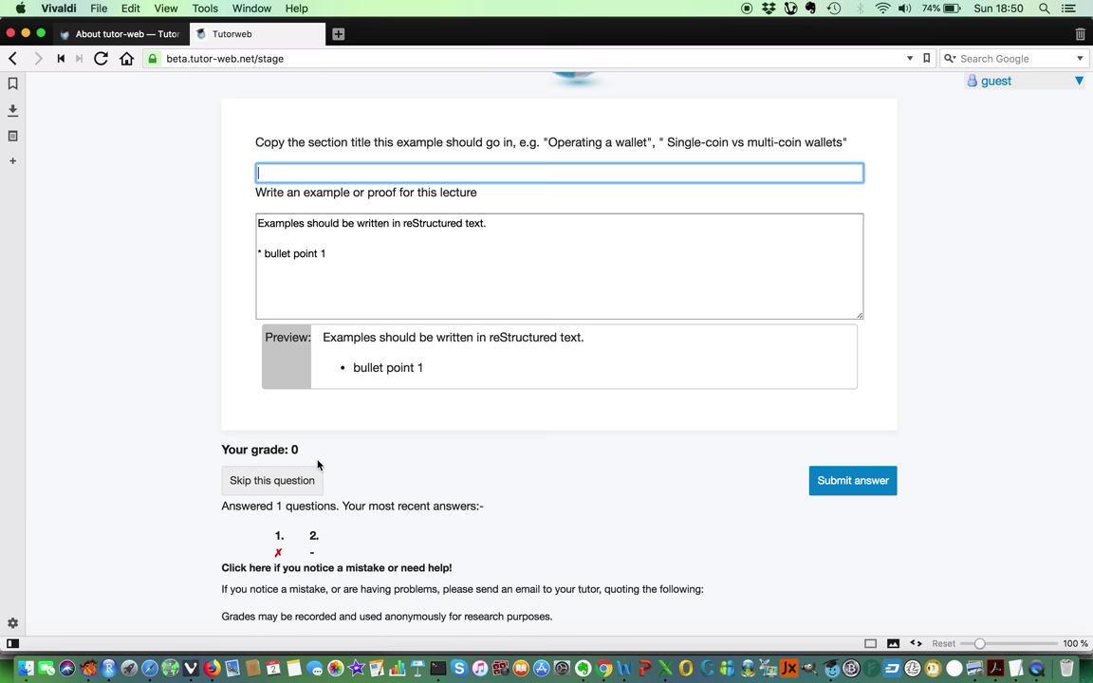
left_click(13, 59)
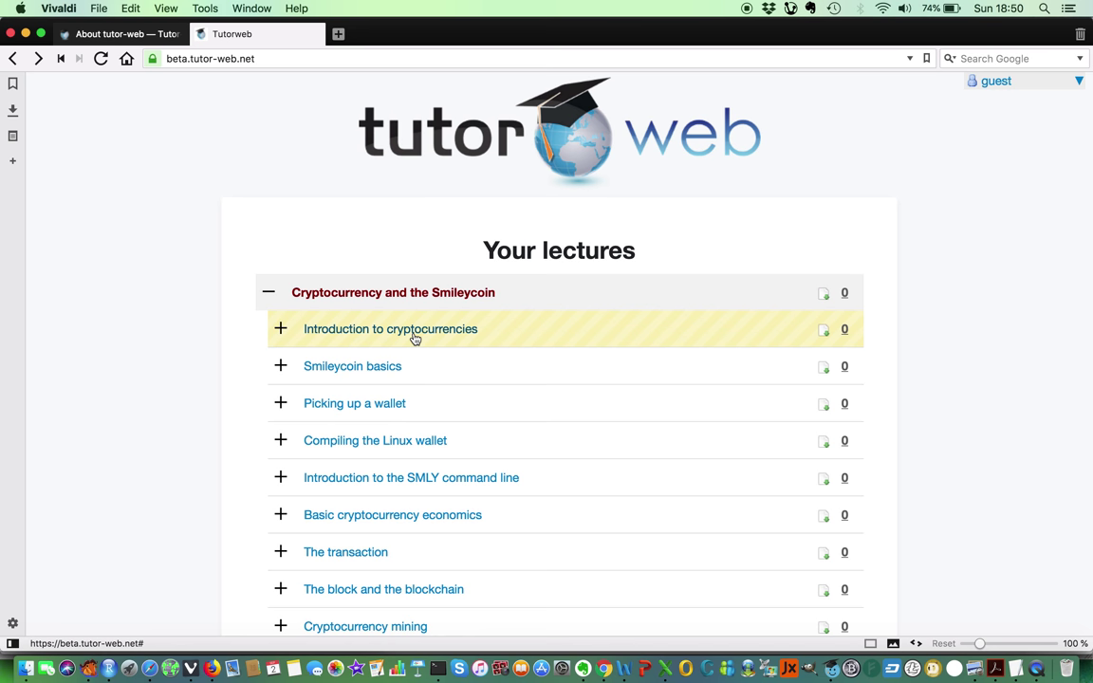
scroll(414, 339, "down", 6)
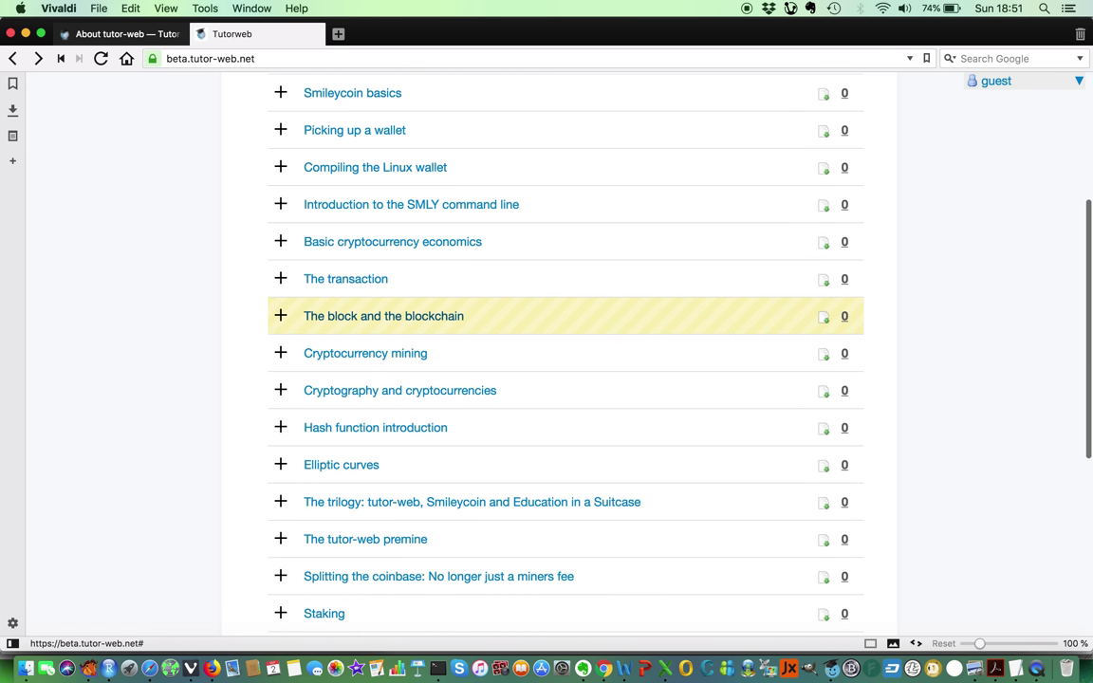
scroll(437, 333, "down", 2)
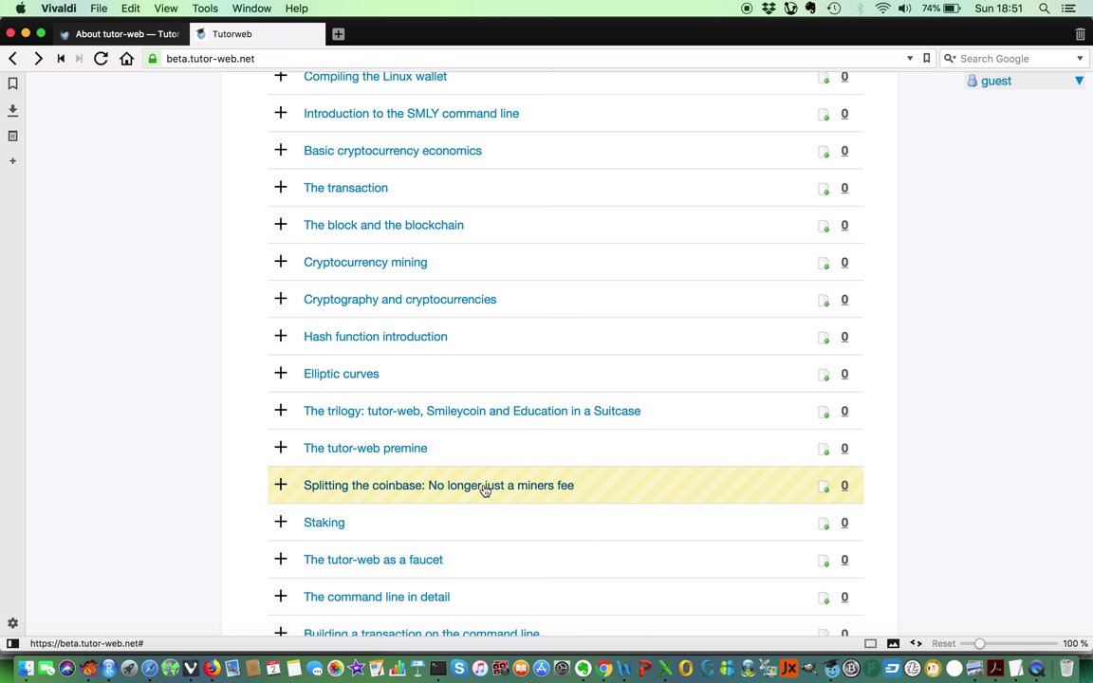
scroll(484, 489, "down", 2)
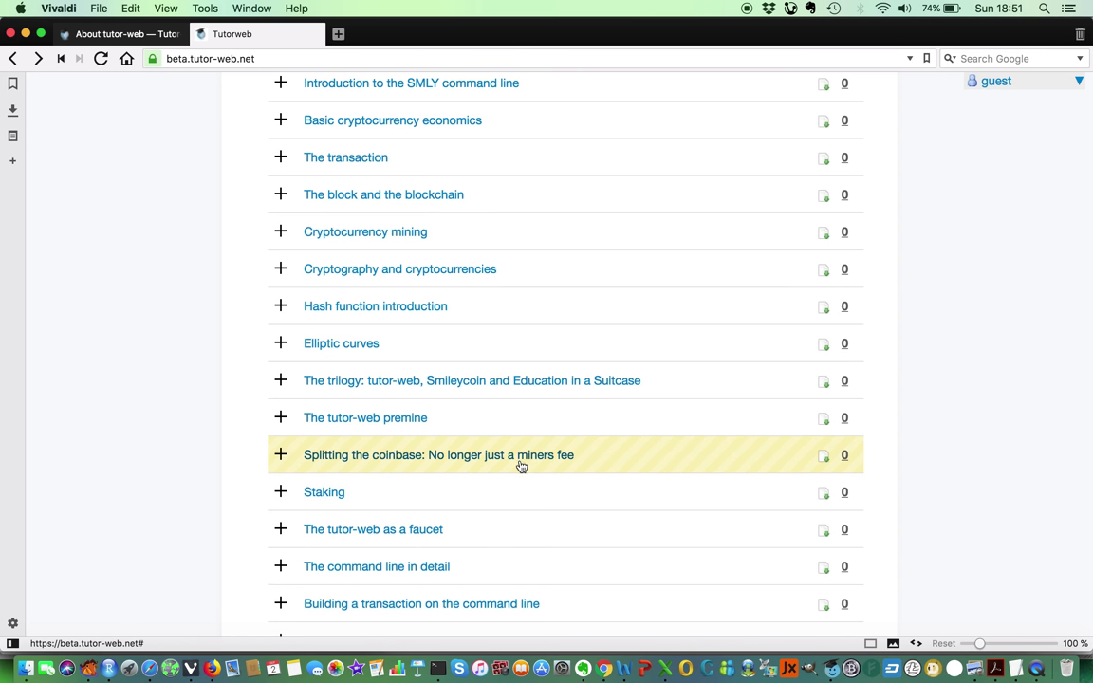
scroll(520, 463, "down", 2)
scroll(521, 447, "down", 5)
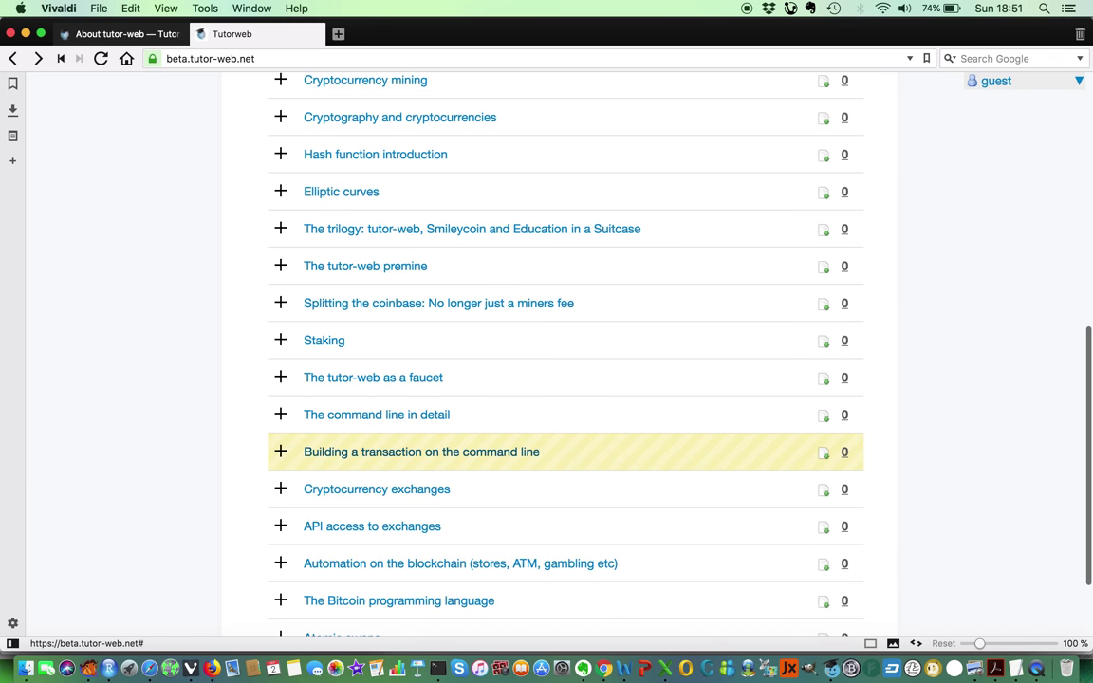